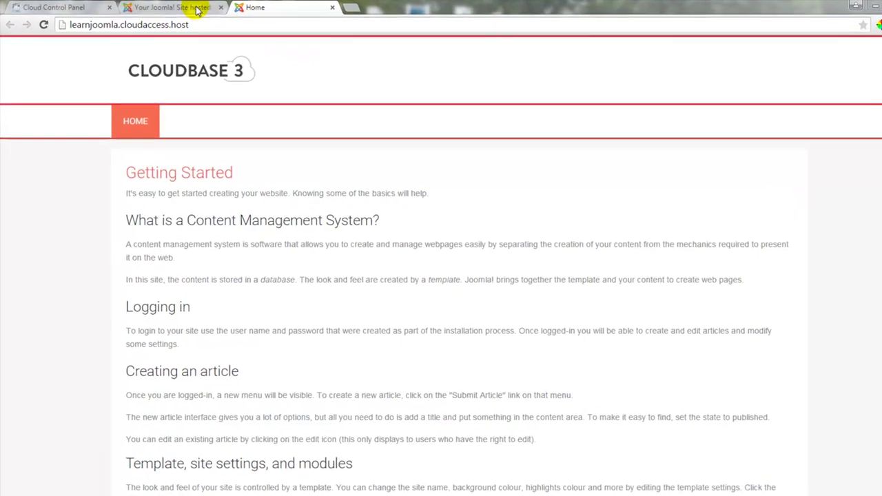
Step: Switch to the browser tab showing the Joomla administrator Control Panel
left_click(198, 9)
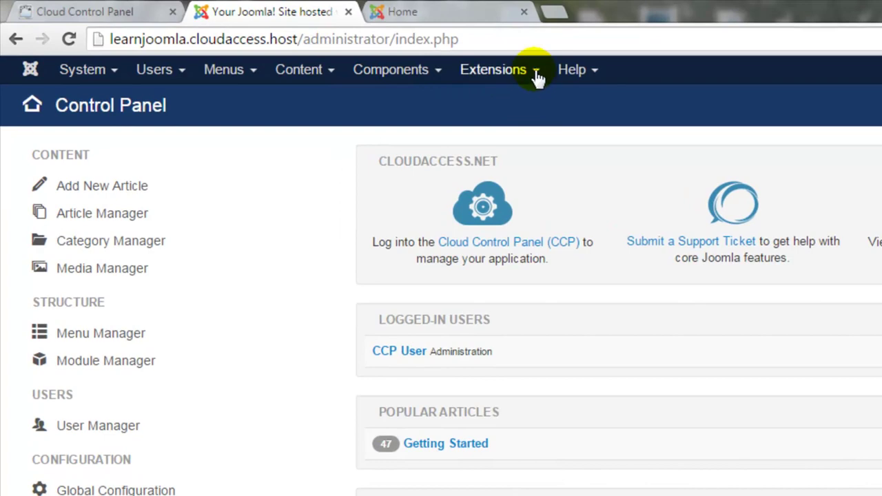
Step: Open the Cloudbase3 style from the Template Manager and delete '- Default' from its name
left_click(529, 70)
left_click(587, 191)
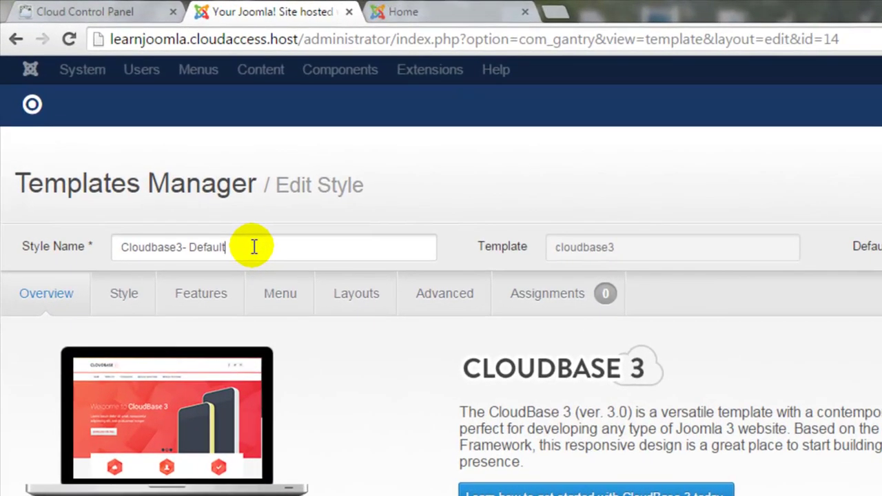
left_click_drag(152, 146, 122, 147)
left_click_drag(204, 245, 187, 246)
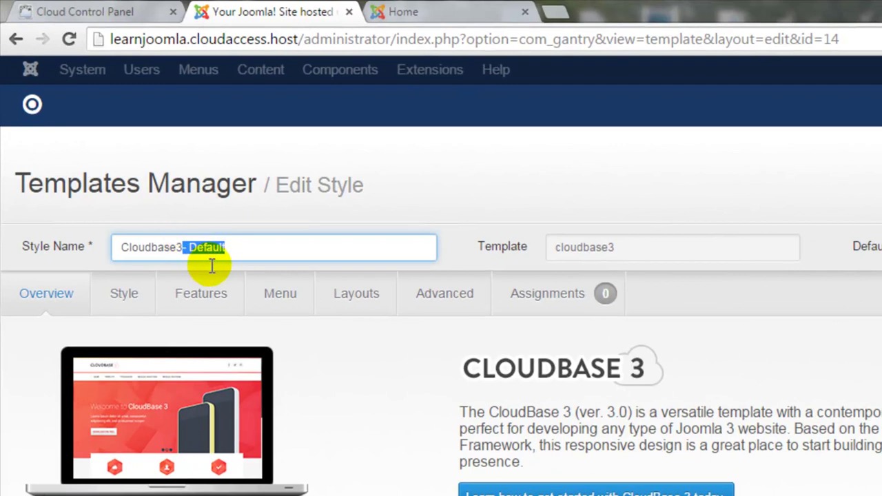
key("BackSpace")
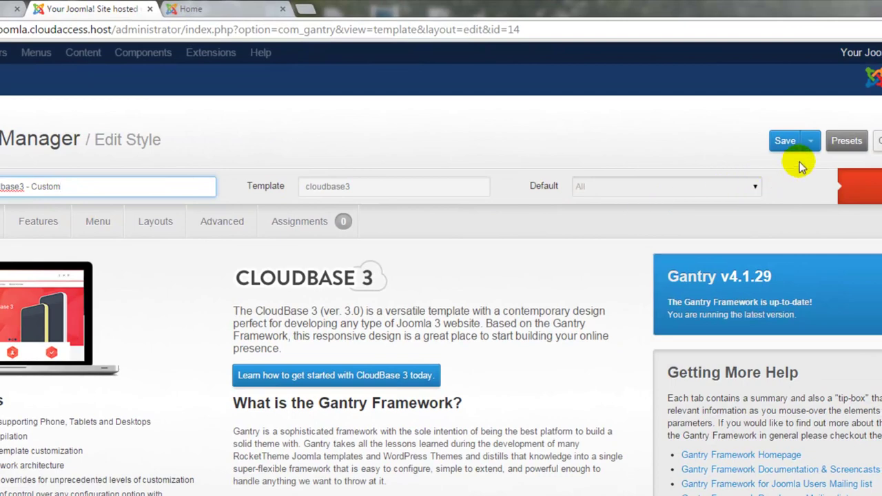
Step: Choose the Dark preset from the Presets strip and save the style
left_click(832, 146)
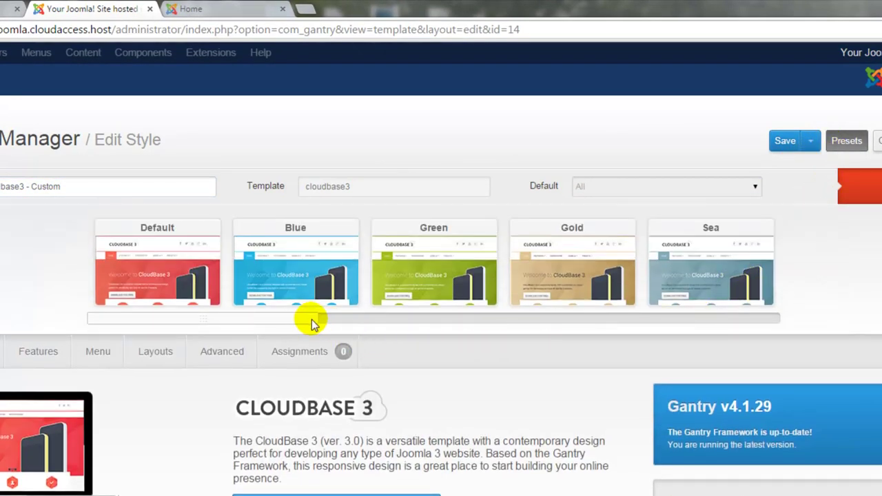
left_click_drag(321, 321, 531, 329)
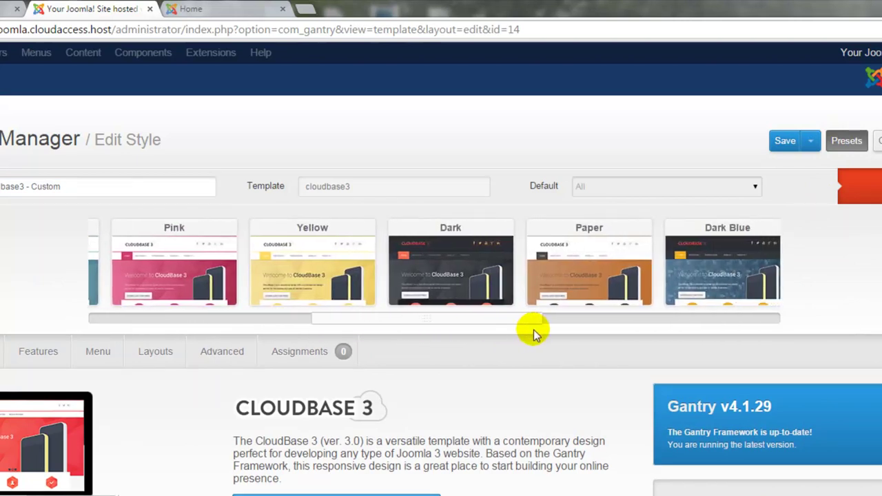
left_click(448, 255)
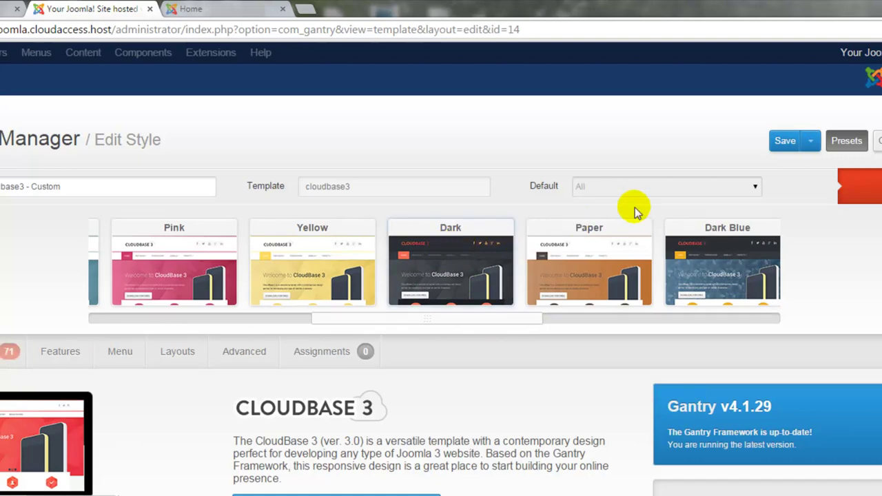
left_click(782, 144)
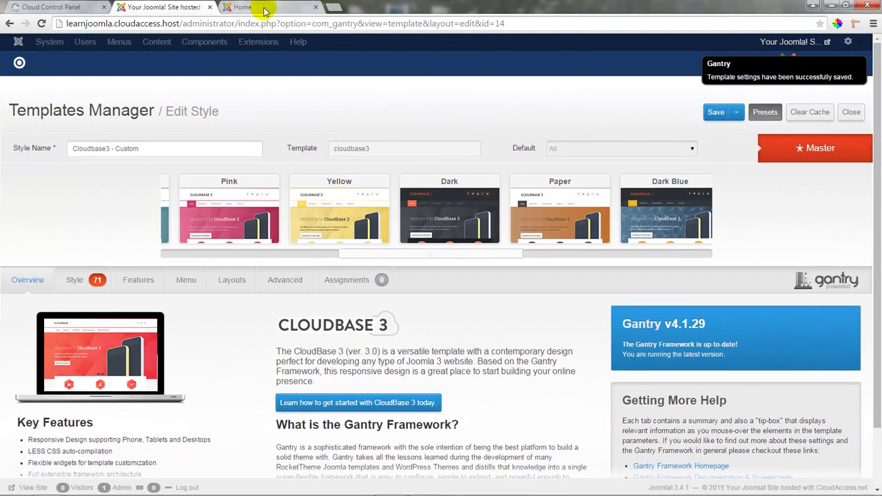
left_click(264, 11)
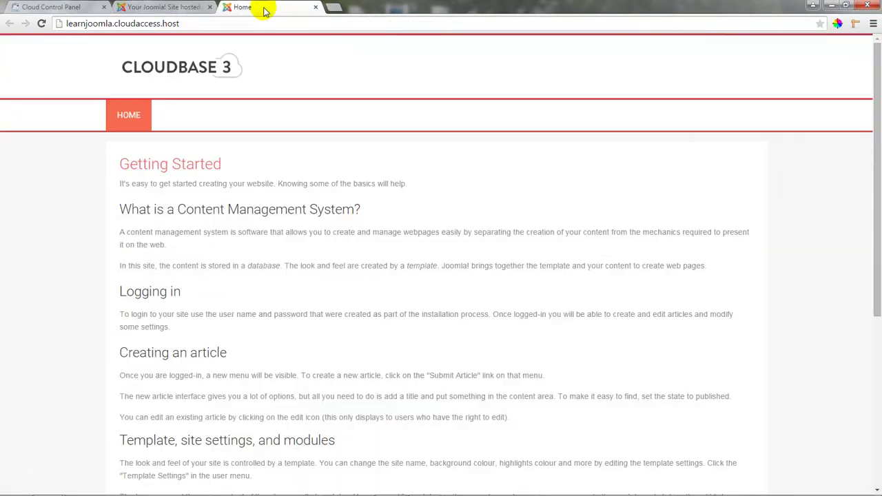
left_click(41, 24)
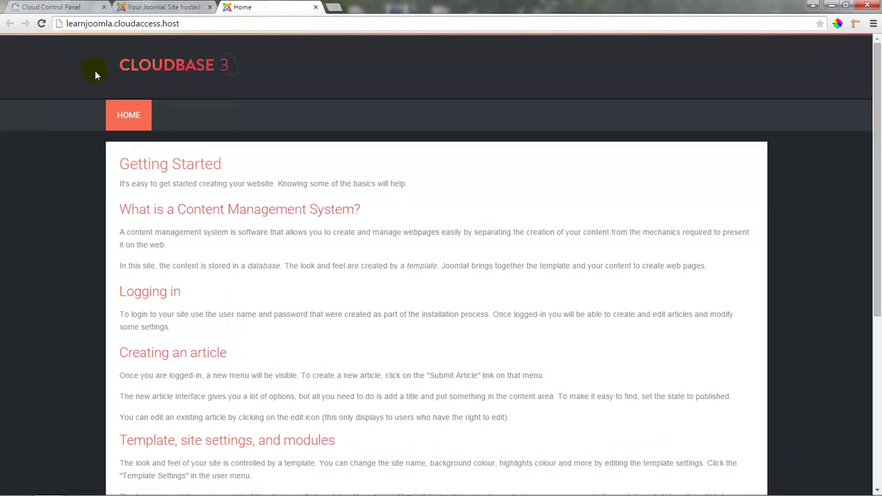
left_click(158, 7)
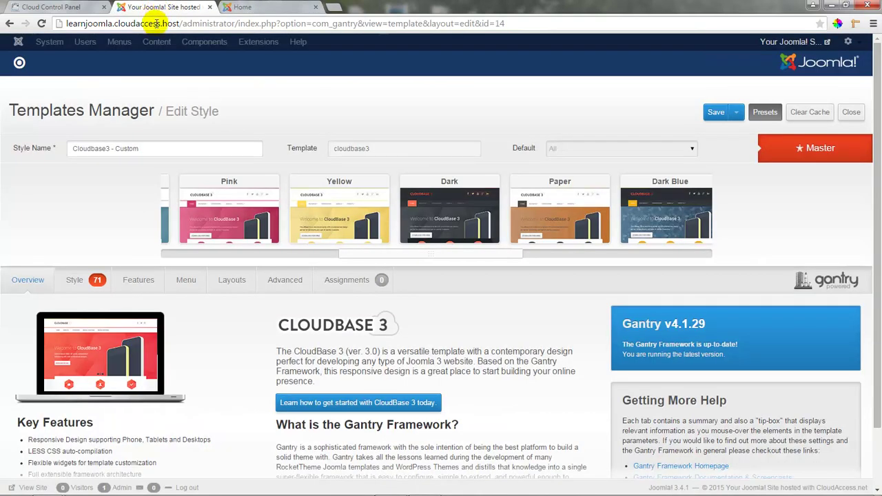
Step: On the Style tab, change the Logo Type dropdown to Custom
left_click(74, 283)
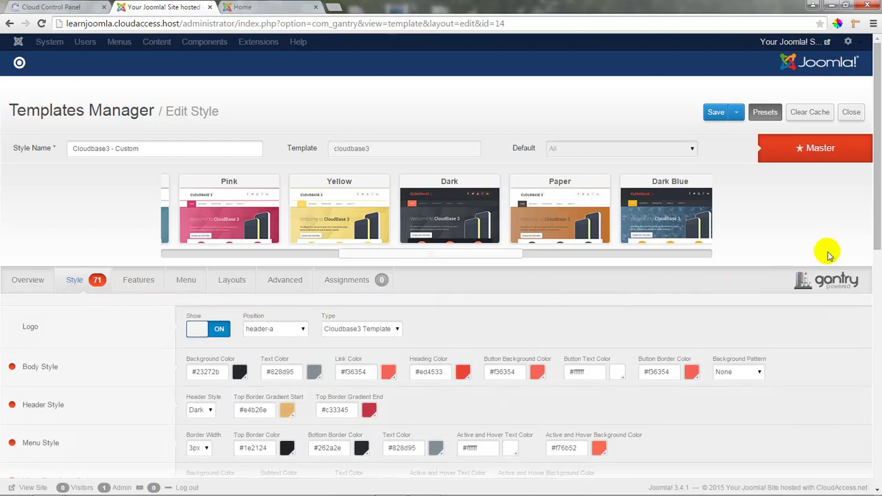
left_click_drag(873, 215, 876, 338)
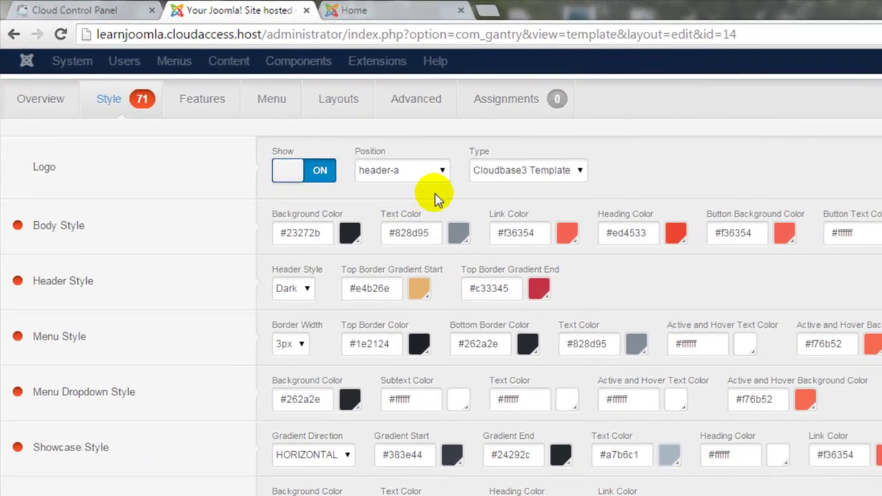
left_click(581, 173)
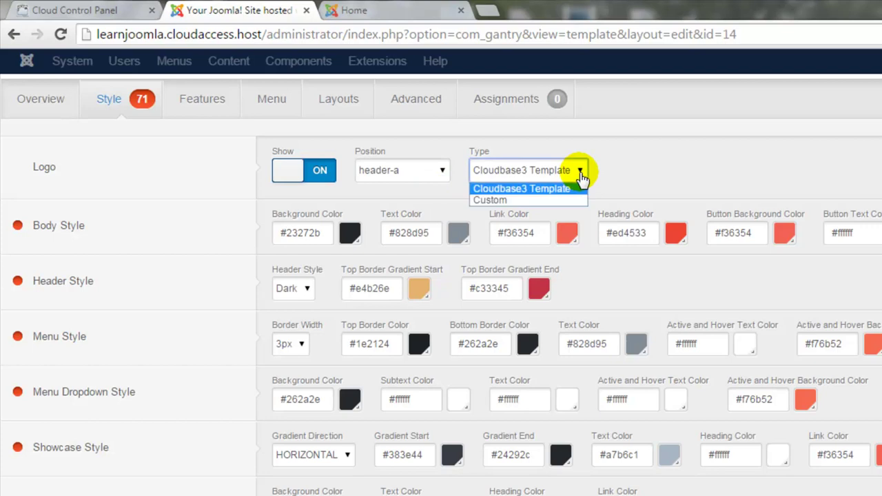
left_click(577, 201)
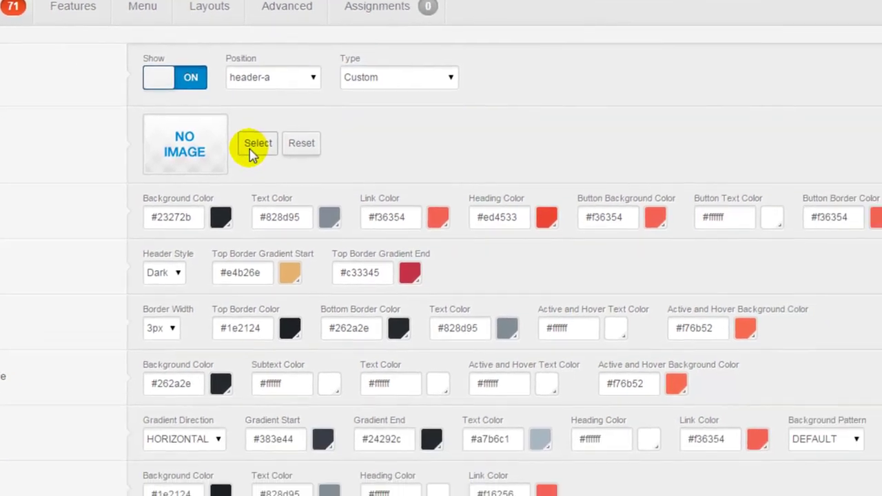
Step: Upload artgallerylogo.png in the image manager and select it for the custom logo
left_click(383, 235)
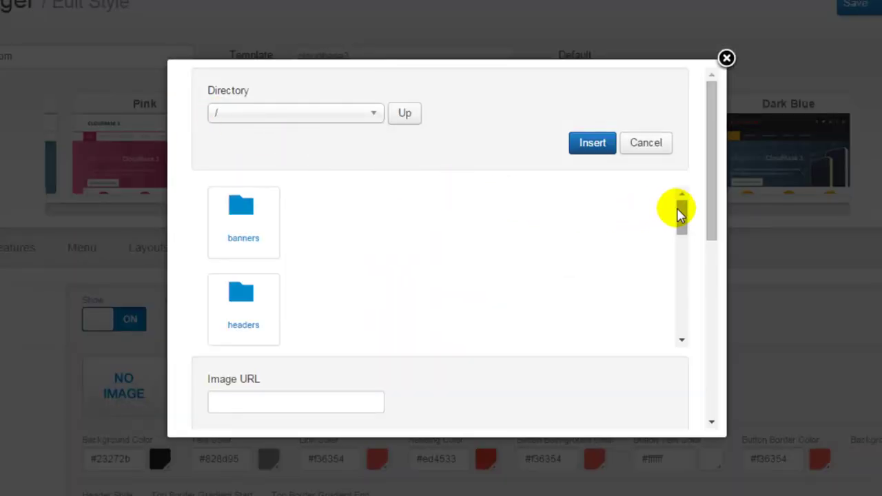
left_click_drag(679, 214, 679, 283)
left_click_drag(713, 213, 713, 405)
left_click(388, 356)
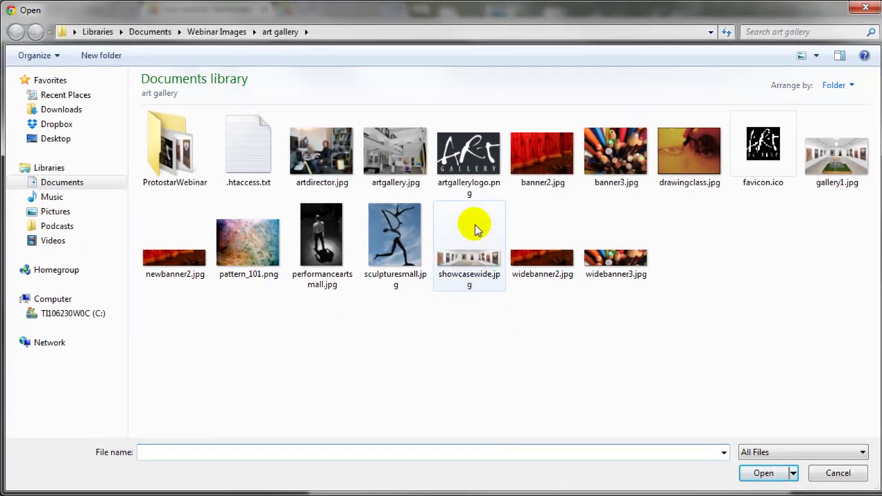
double_click(468, 155)
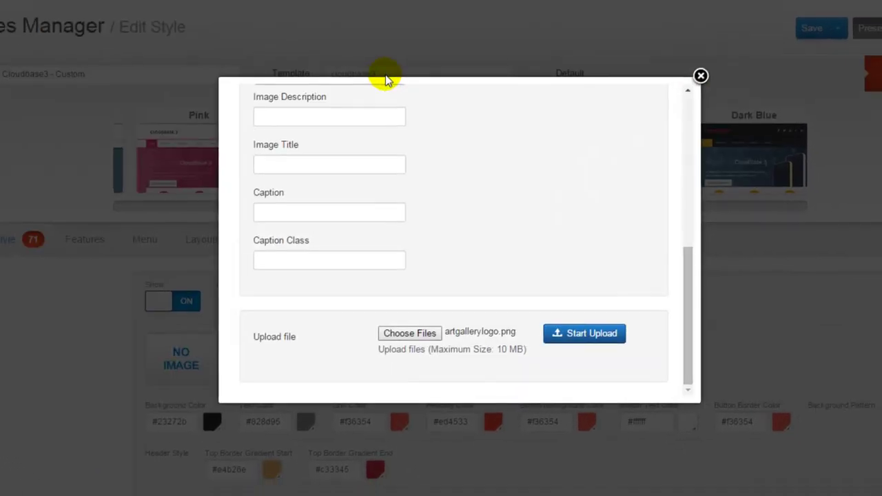
left_click(572, 338)
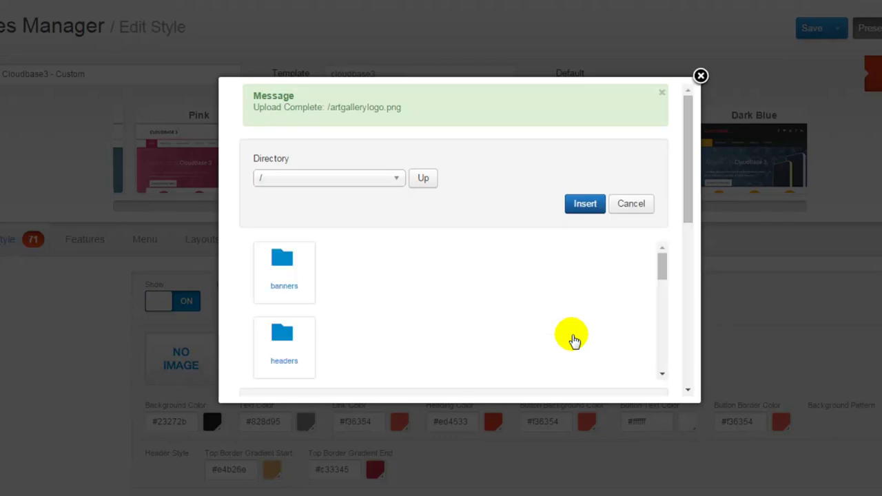
left_click_drag(662, 270, 649, 310)
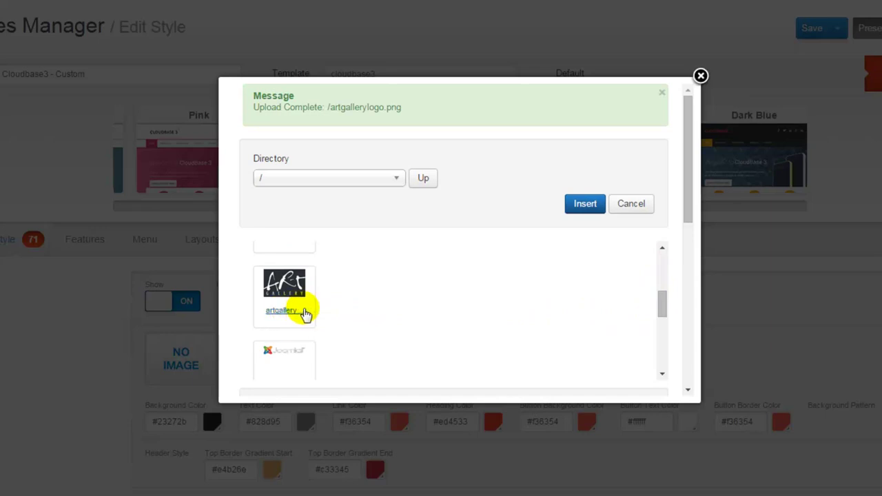
mouse_move(688, 218)
left_mouse_down()
mouse_move(693, 273)
mouse_move(693, 232)
left_mouse_up()
Step: Insert the Art Gallery logo, leaving body background #23272b and Background Pattern None unchanged
left_click(589, 153)
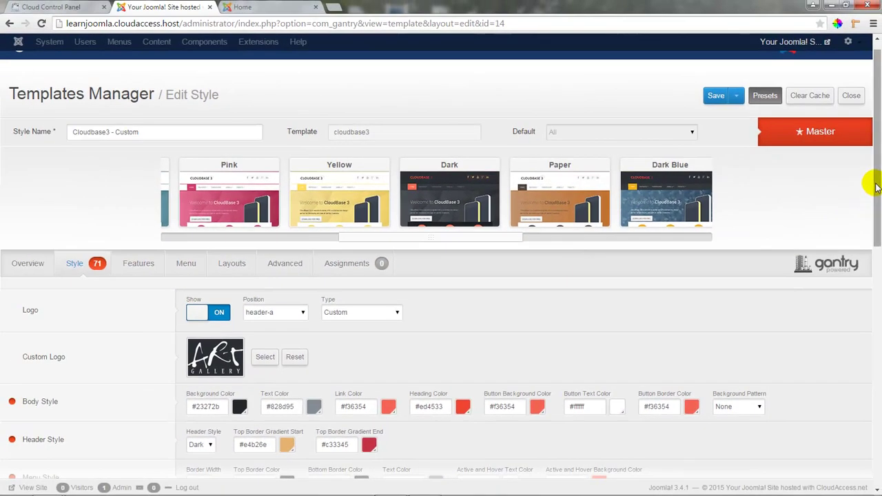
left_click_drag(876, 188, 877, 314)
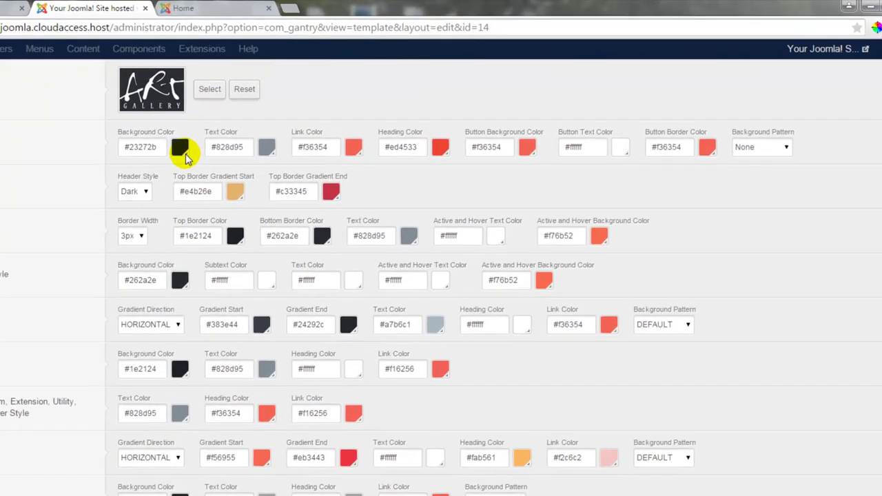
left_click(245, 130)
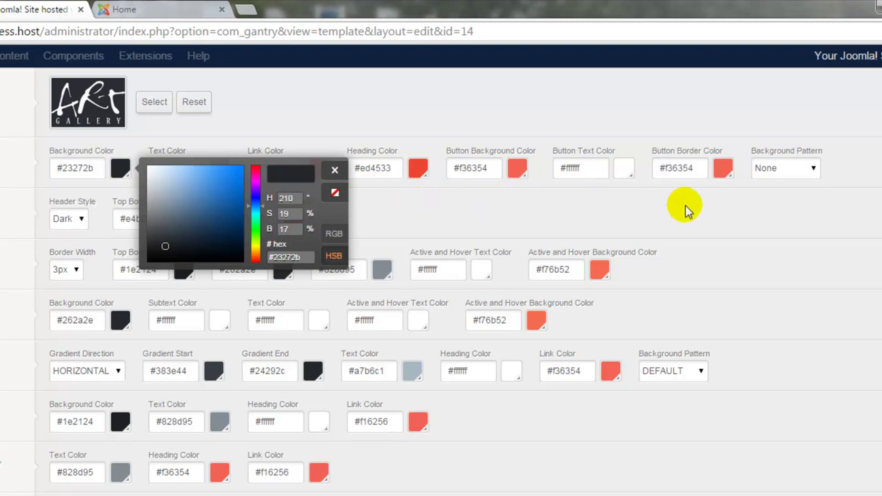
left_click(810, 171)
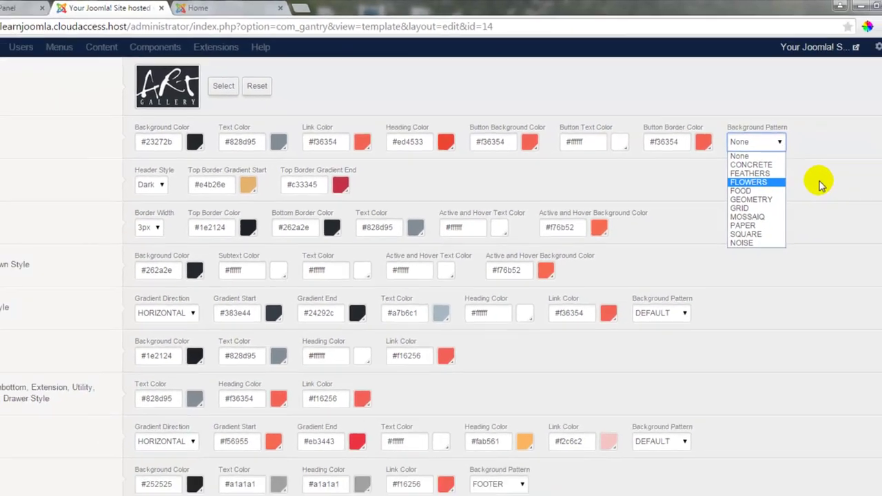
left_click(857, 209)
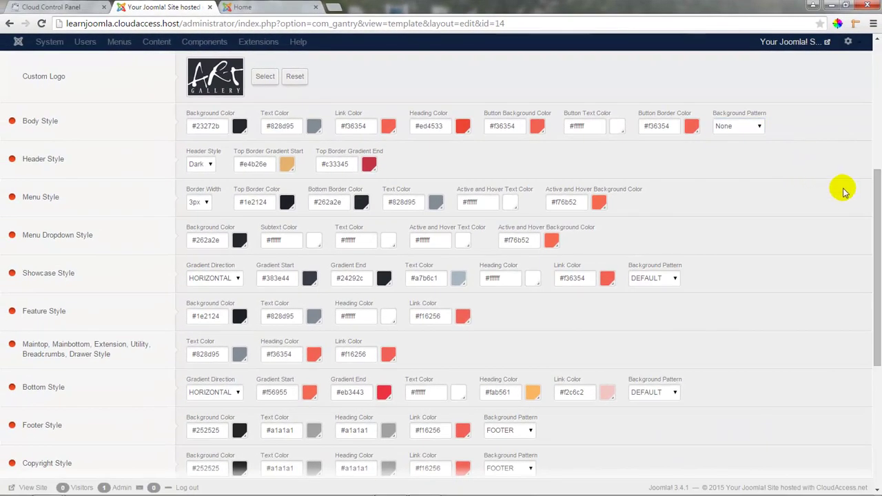
left_click_drag(875, 198, 877, 59)
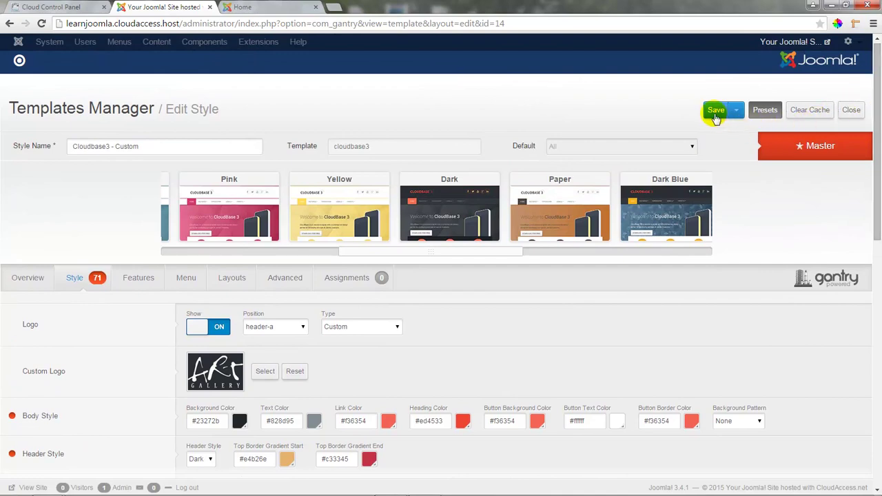
left_click(715, 114)
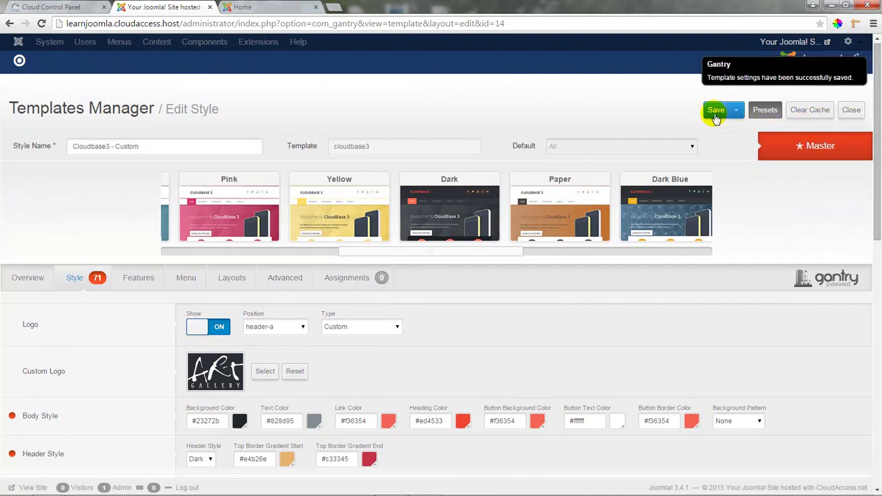
left_click(262, 8)
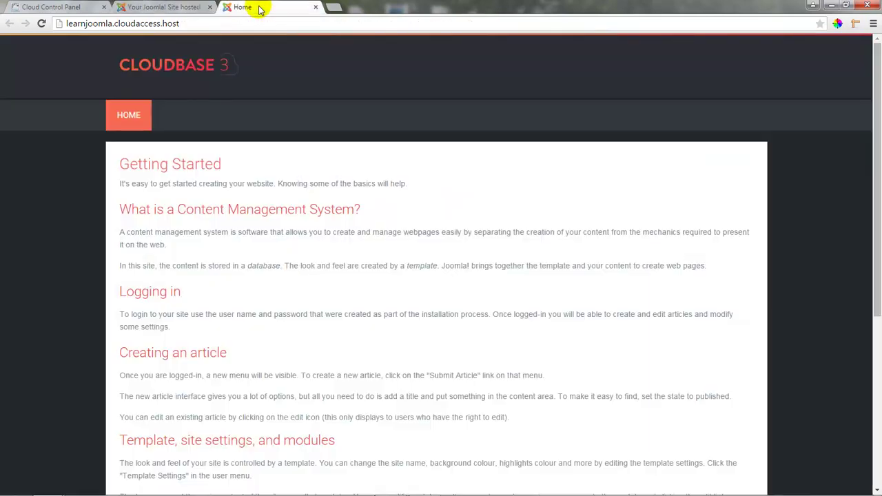
left_click(41, 24)
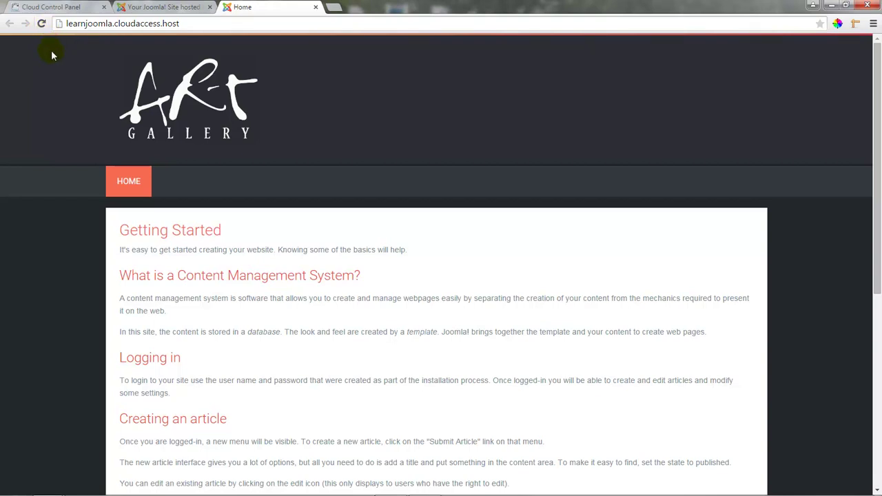
left_click(164, 8)
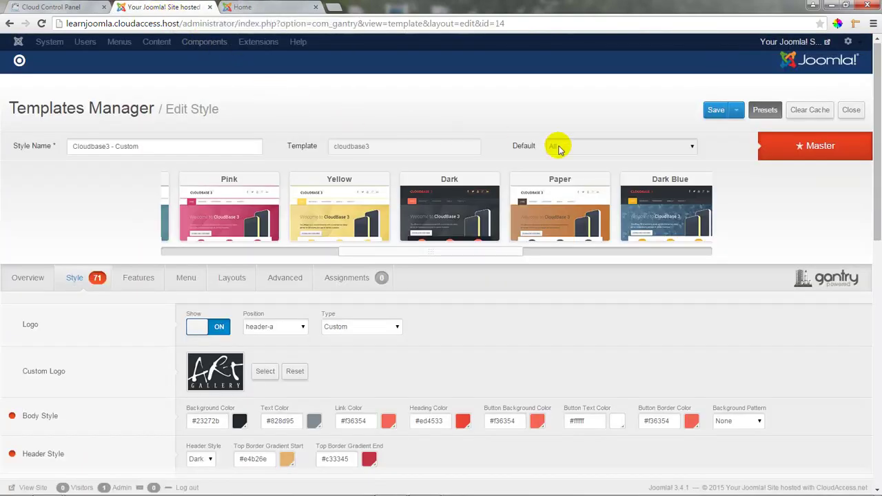
scroll(879, 135, "down", 1)
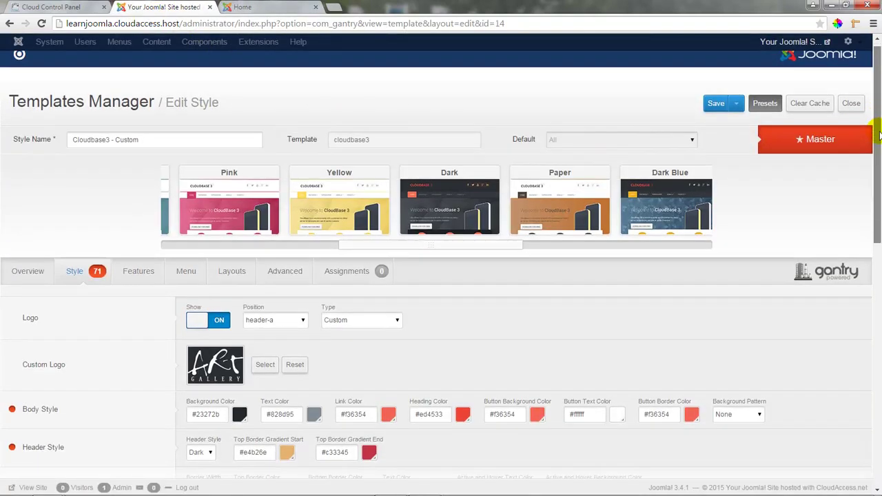
scroll(879, 135, "down", 2)
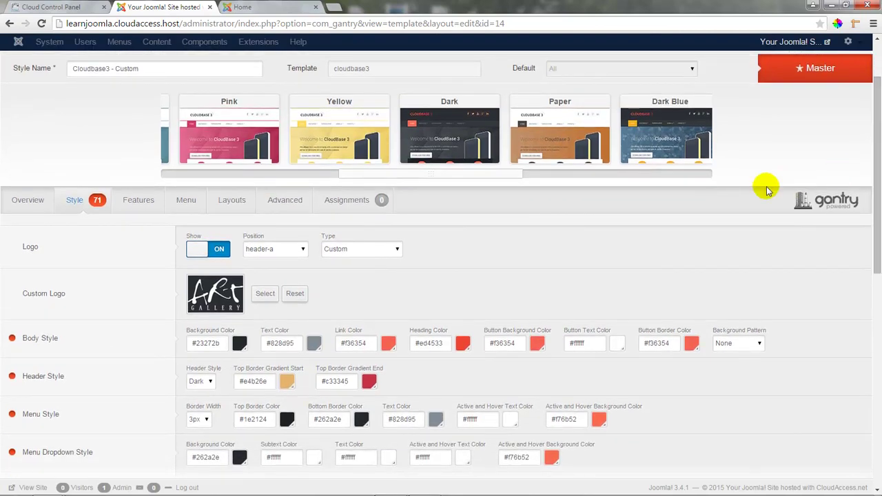
Step: Show the Features tab of the Cloudbase3 - Custom style editor
left_click(137, 206)
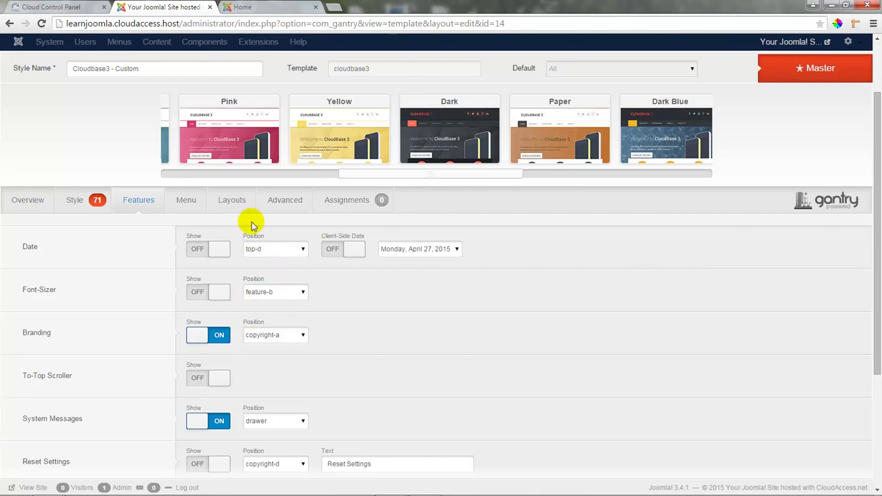
left_click(262, 10)
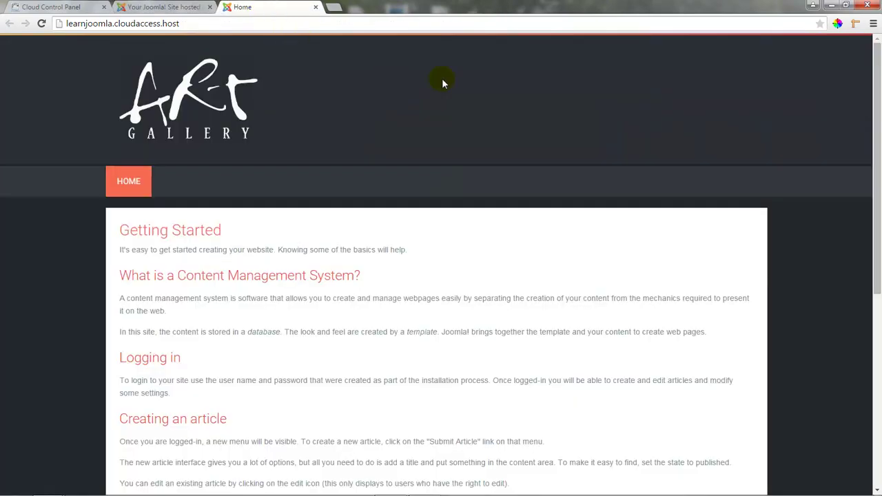
left_click_drag(878, 78, 878, 274)
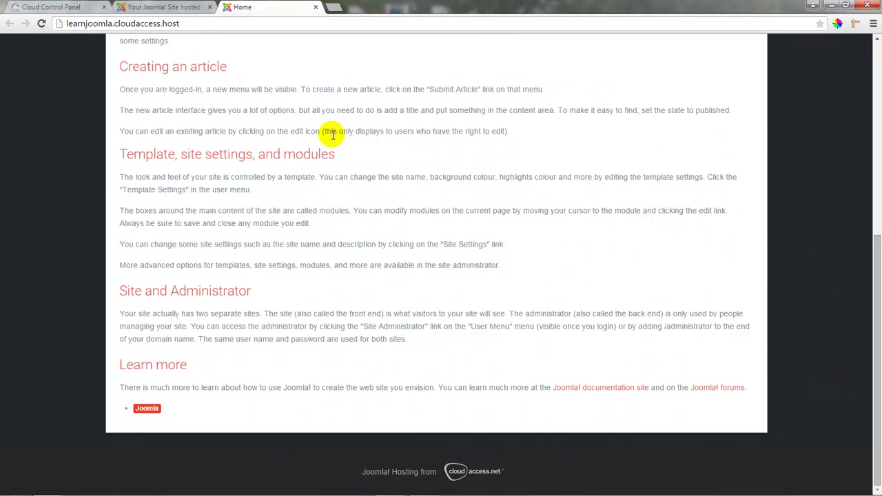
left_click(171, 7)
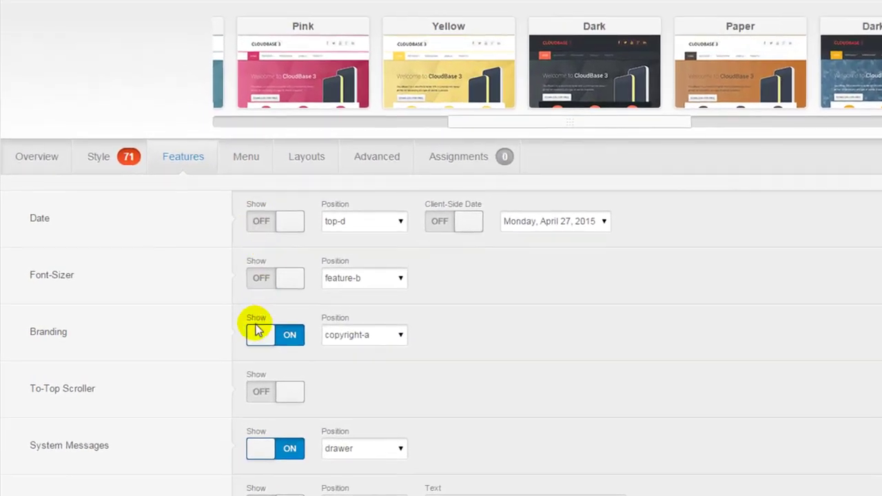
Step: Turn the Branding feature off and save the Cloudbase3 - Custom style
left_click(202, 336)
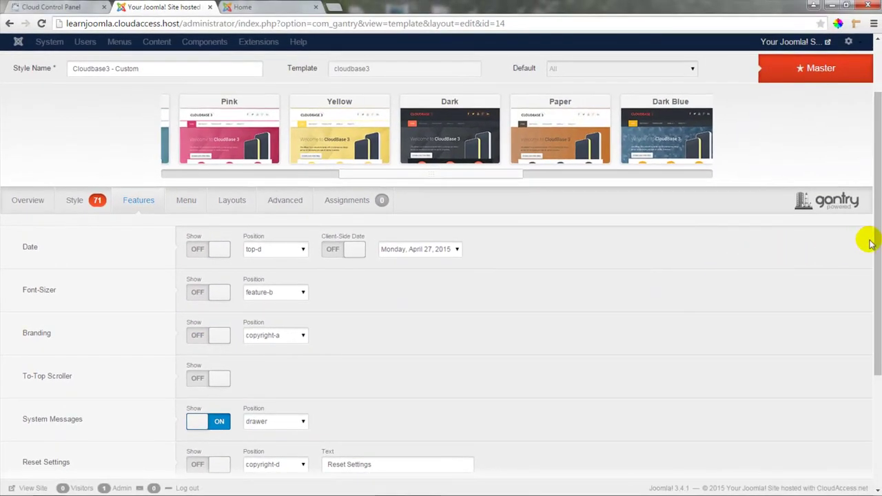
scroll(872, 207, "up", 2)
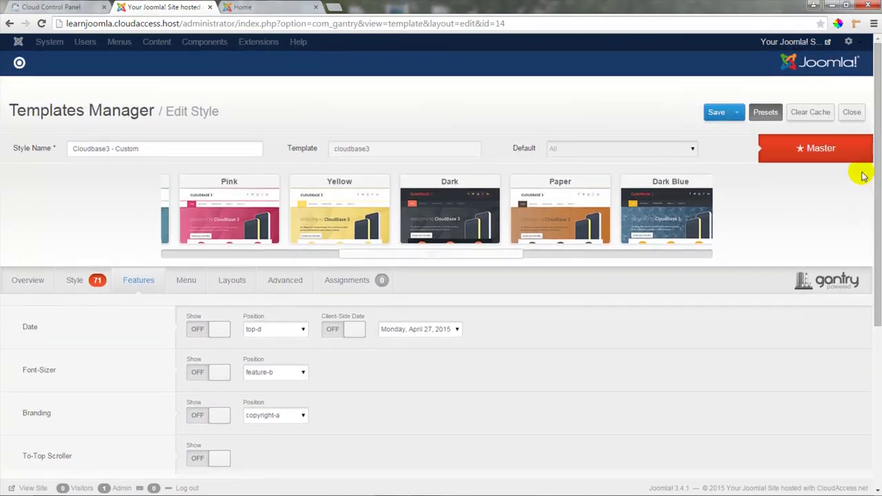
left_click(763, 117)
left_click(717, 113)
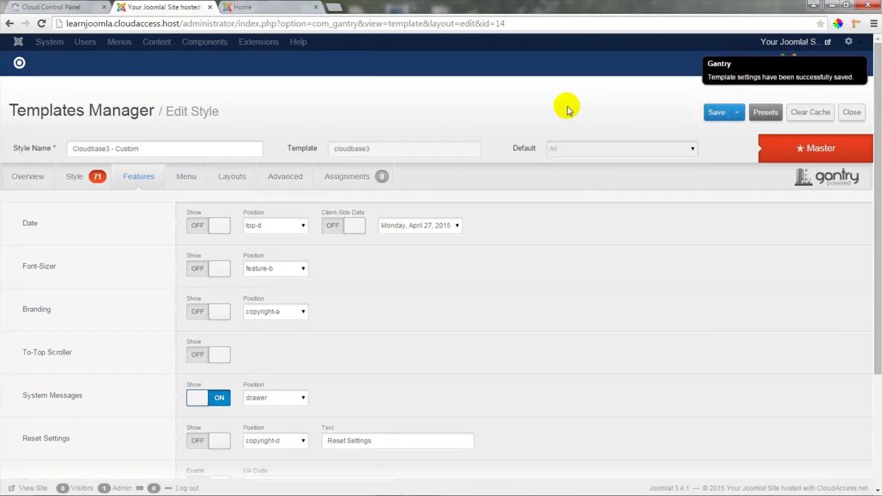
Step: Reload the live Art Gallery site to check the changes, then return to the style editor
left_click(246, 8)
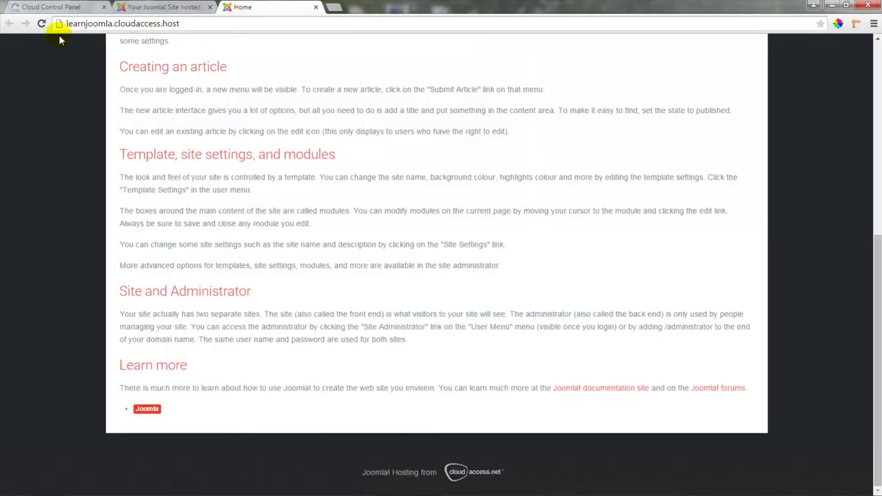
left_click(41, 24)
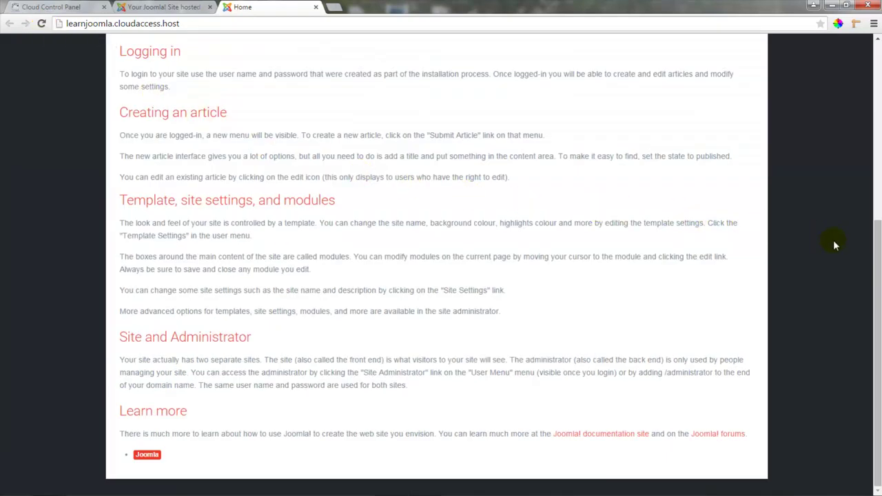
scroll(878, 264, "up", 5)
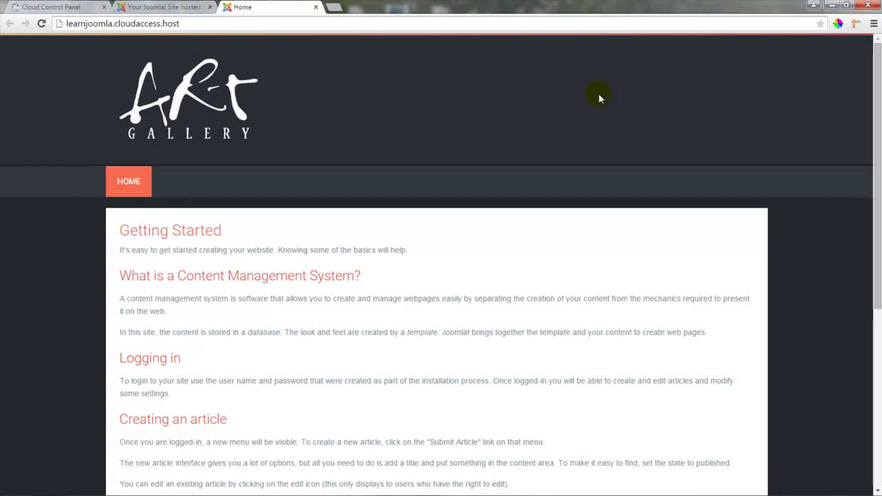
left_click(171, 7)
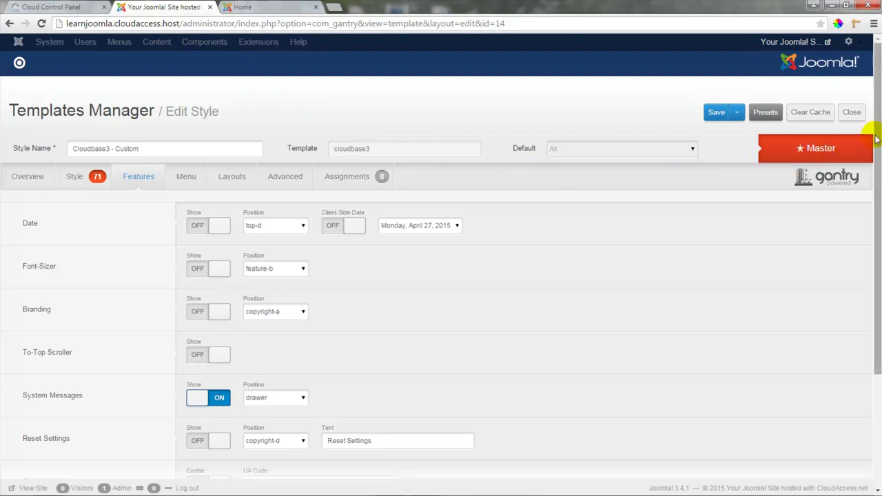
Step: Paste Facebook, Twitter and YouTube links into the Social Icons fields and save the style
left_click_drag(877, 153, 878, 266)
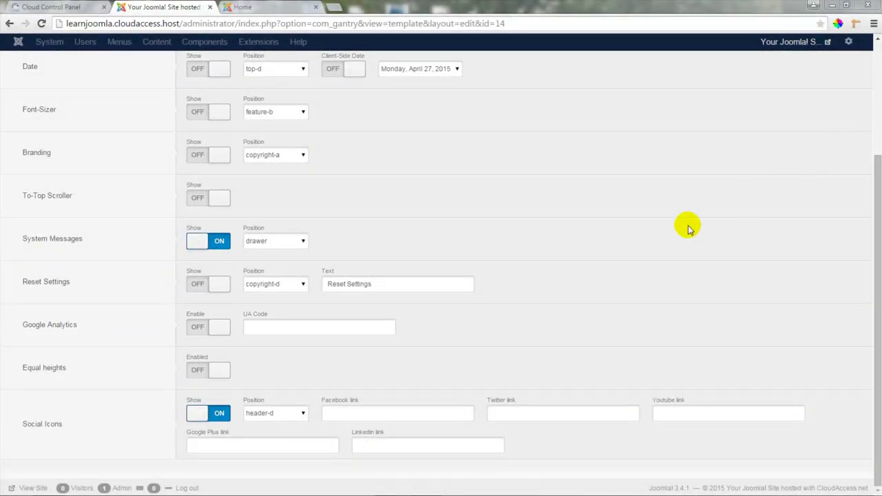
left_click(387, 413)
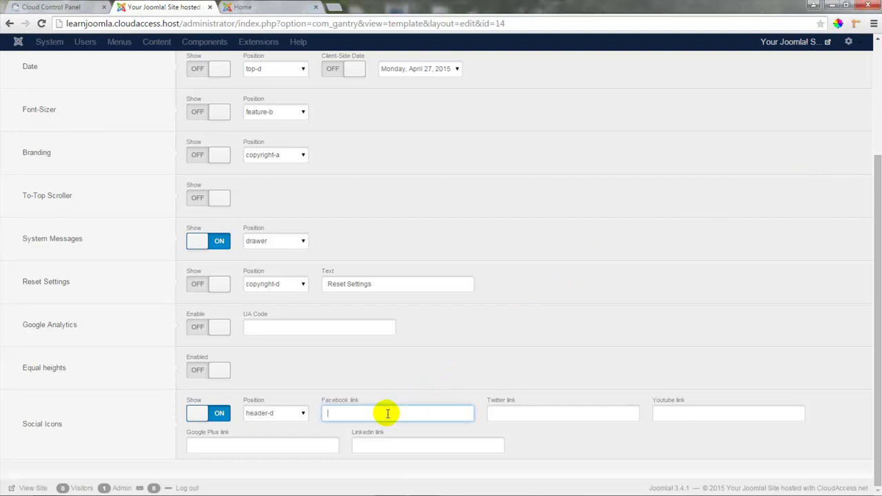
type("https://www.facebook.com/cloudaccess")
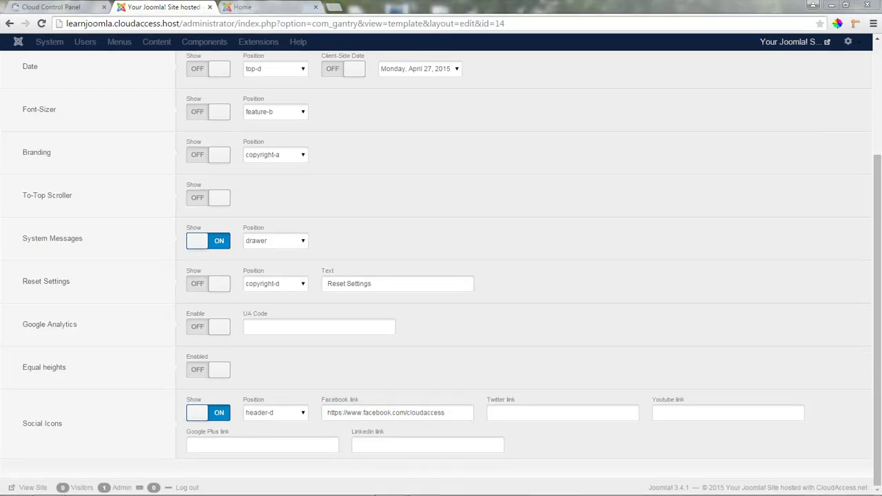
left_click(528, 407)
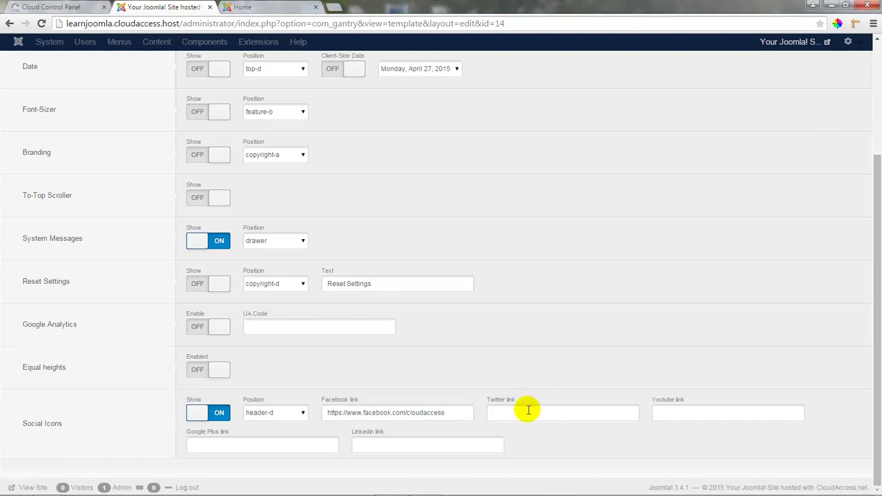
type("https://twitter.com/cloudaccess")
key("alt+Tab")
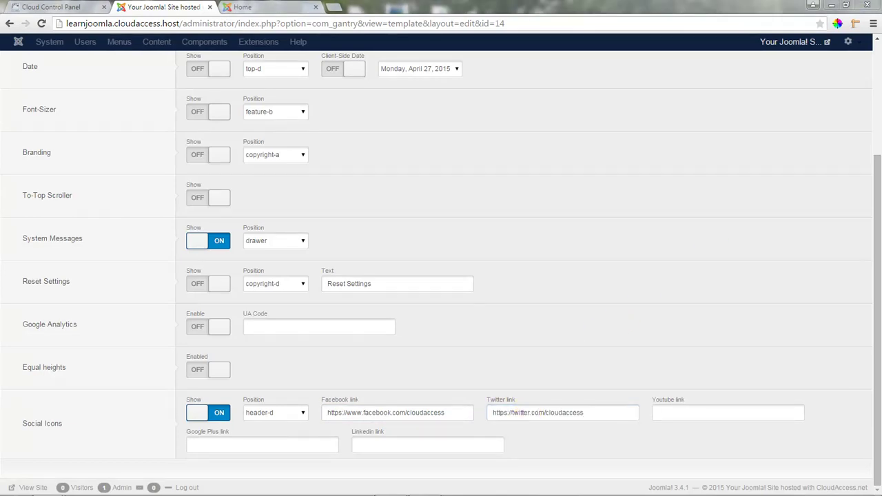
left_click(666, 407)
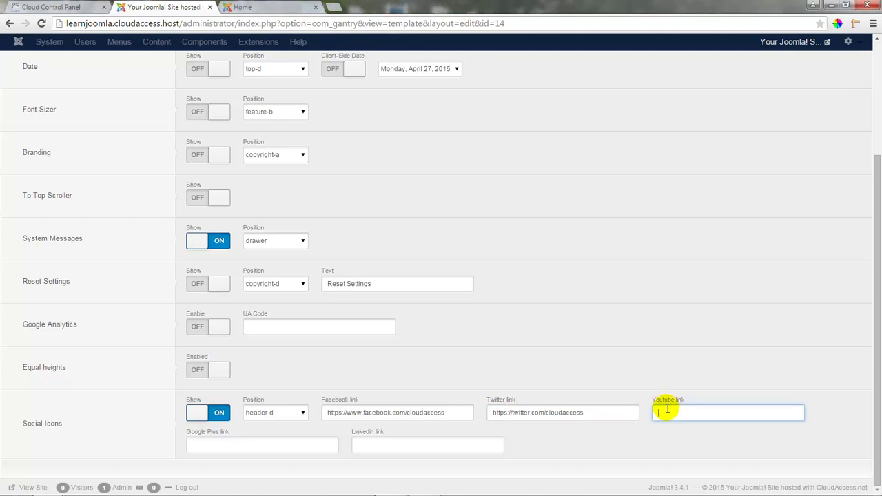
type("https://www.youtube.com/user/cloudaccess")
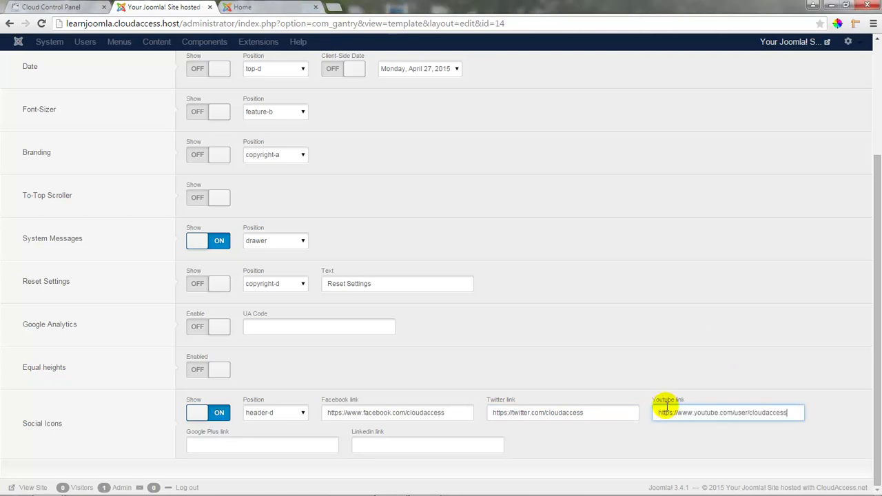
left_click_drag(877, 318, 867, 193)
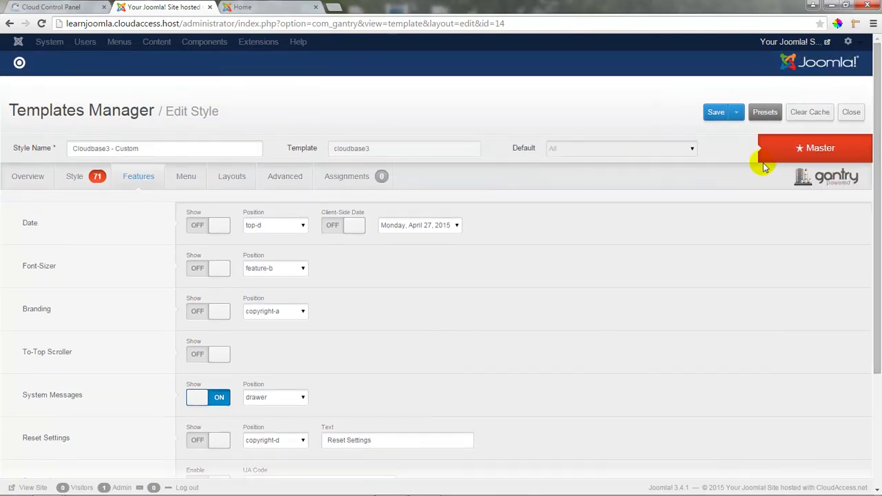
left_click(716, 116)
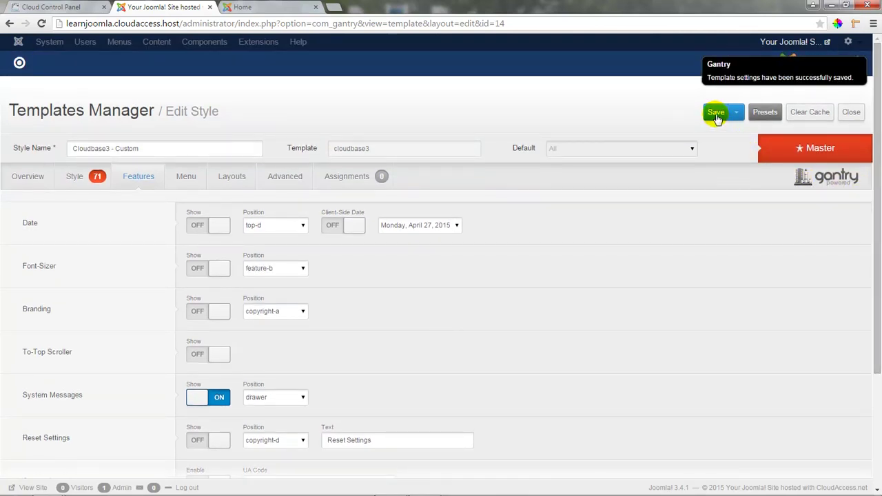
Step: Reload the live home page to show the Facebook, Twitter and YouTube icons, then return to the admin tab
left_click(275, 10)
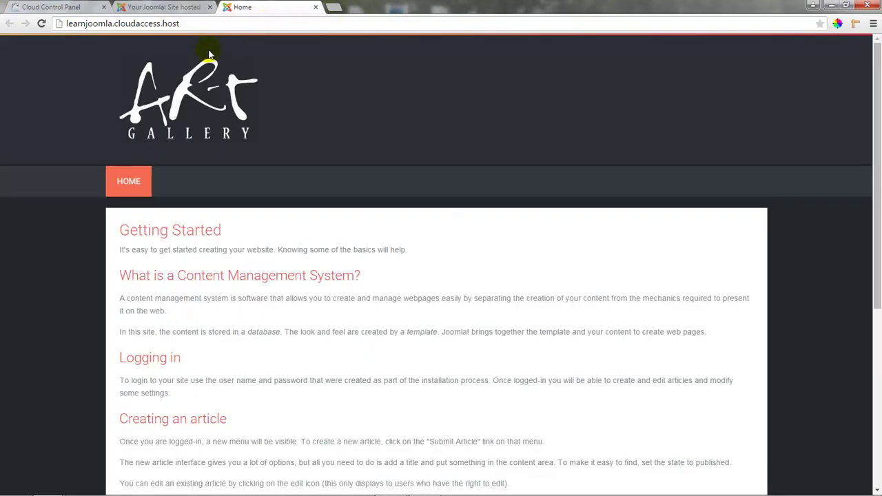
left_click(42, 23)
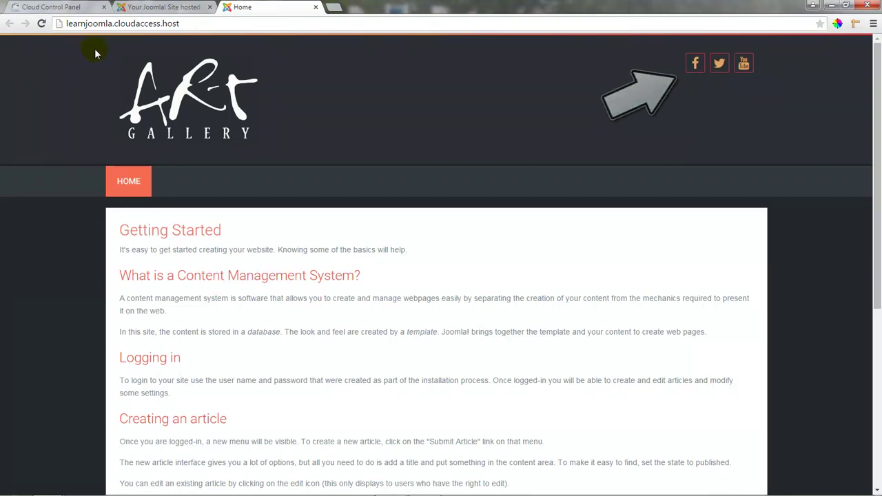
left_click(157, 8)
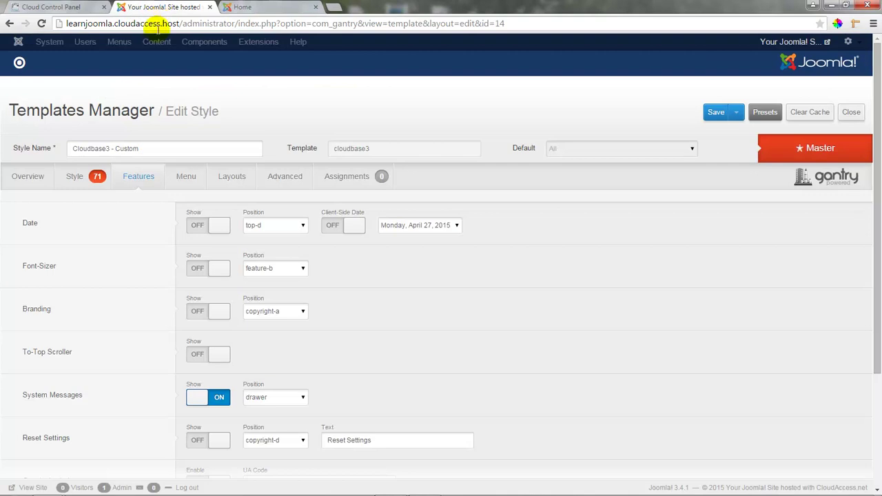
Step: Go through the style's Menu settings to the Layouts tab with Top, Showcase, Feature and Header positions
left_click(186, 177)
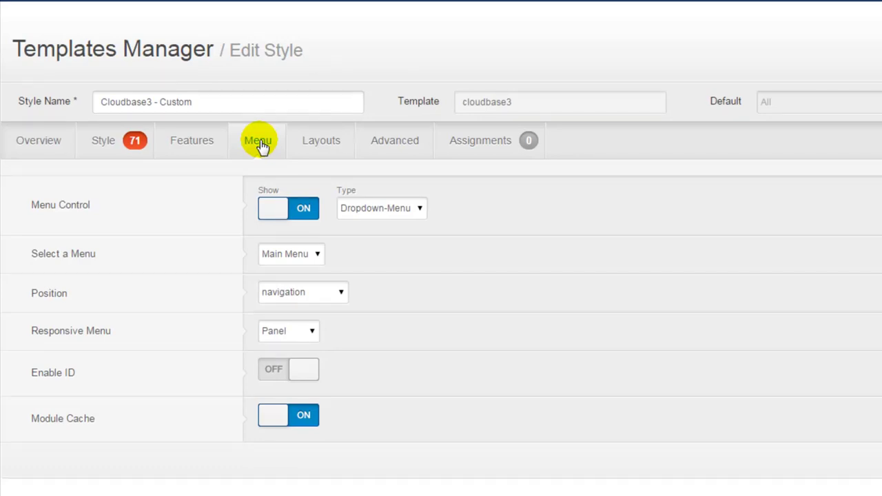
left_click(320, 141)
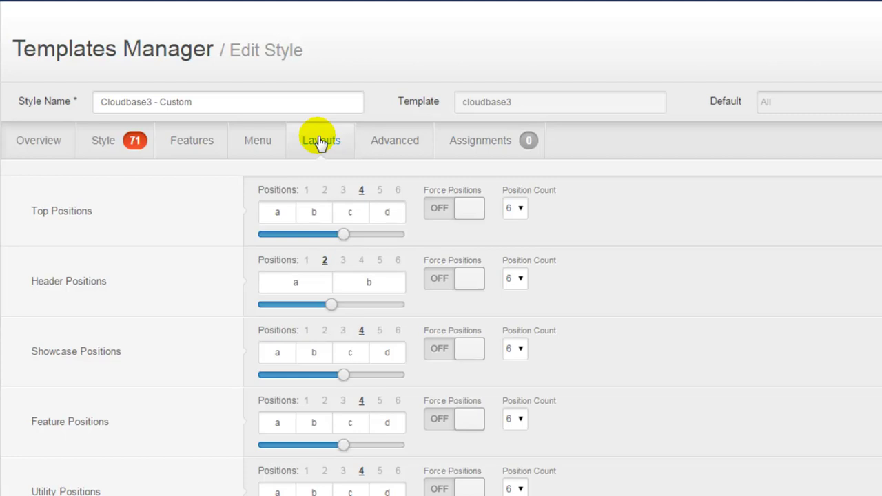
Step: Move from the Advanced settings to the Assignments tab listing Main Menu and User Menu items
left_click(411, 141)
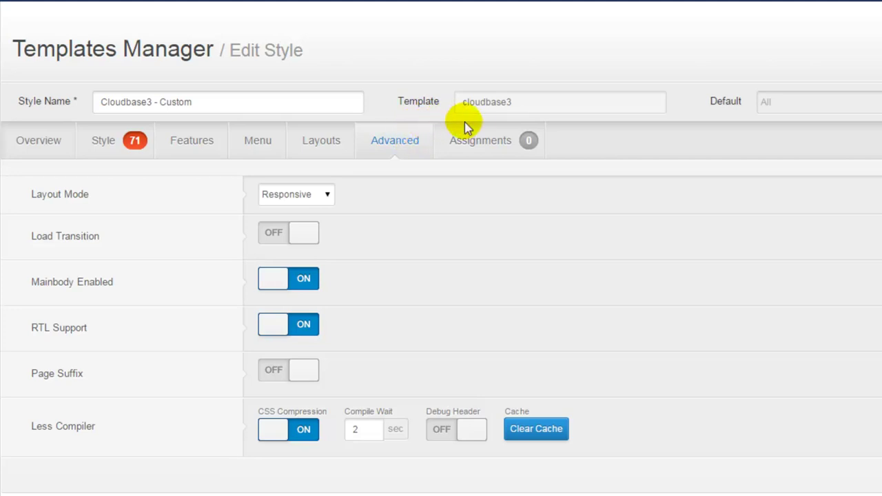
left_click(479, 142)
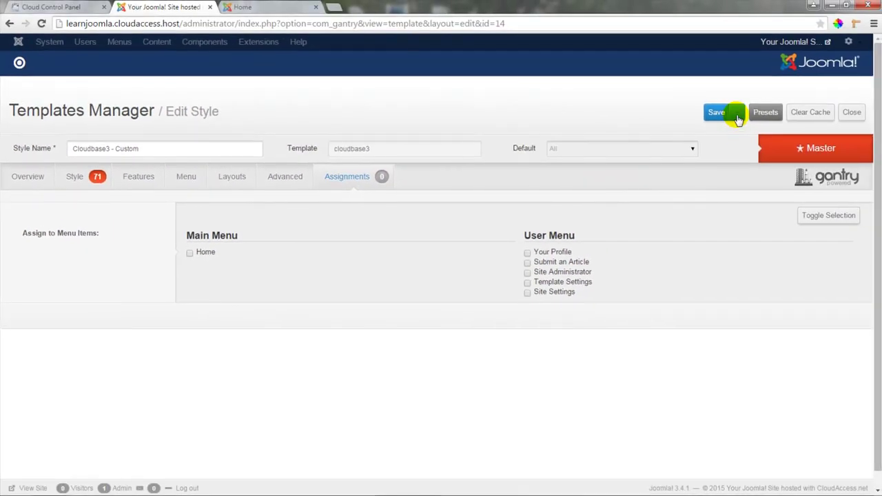
Step: Save & Close the Cloudbase3 - Custom style and switch to the live Art Gallery home page
left_click(737, 115)
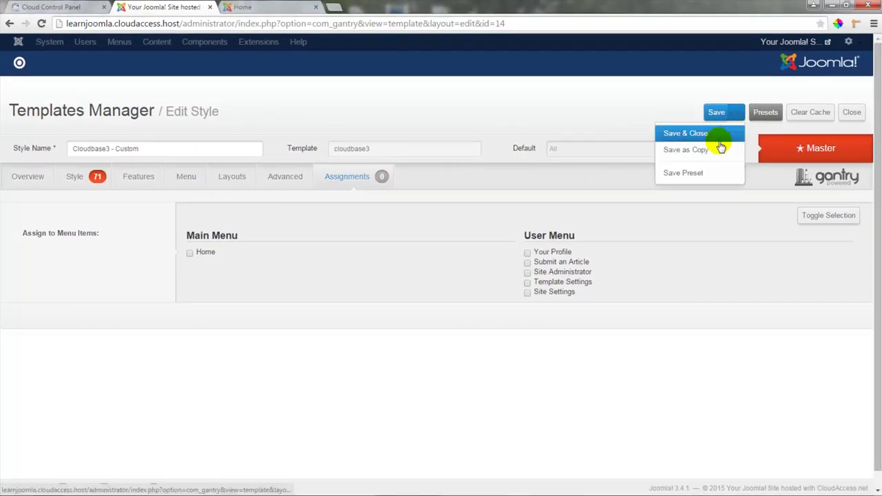
left_click(720, 138)
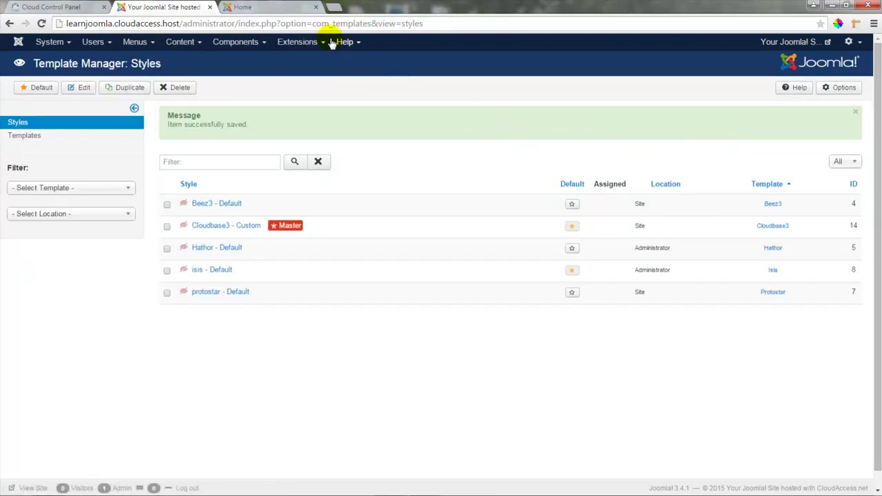
left_click(283, 8)
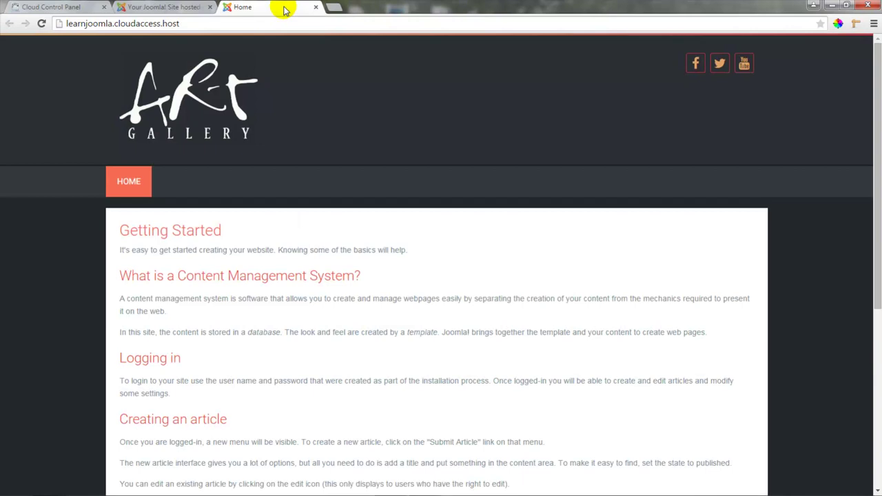